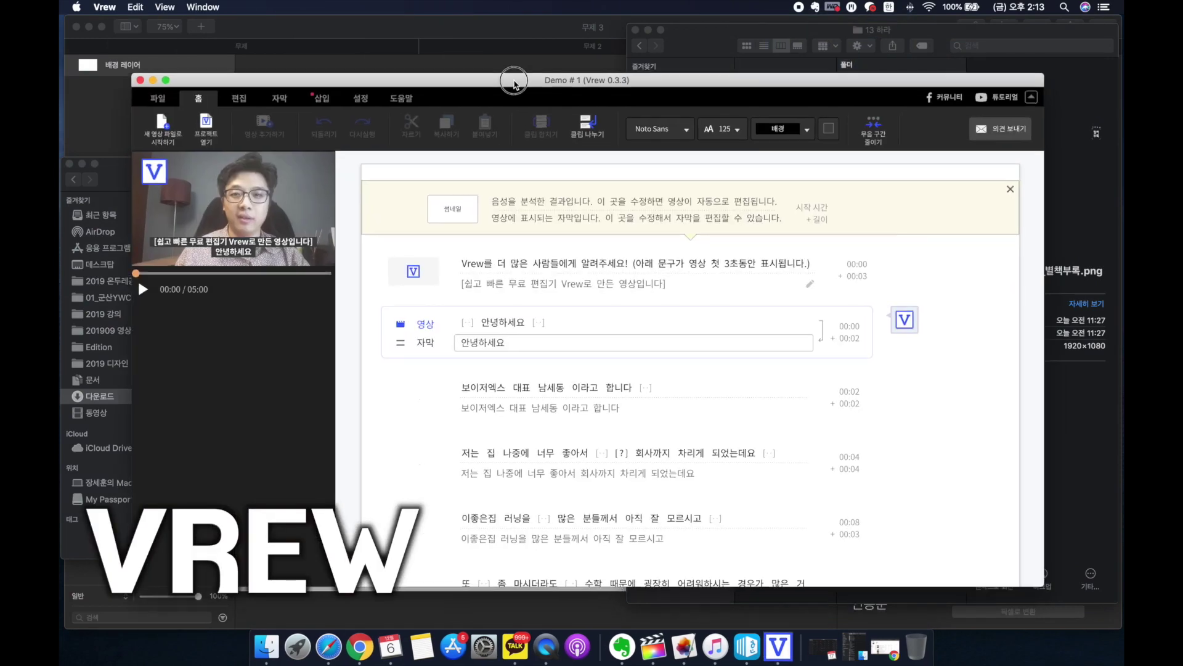
Step: Move the Vrew window toward the upper edge of the desktop and enlarge it
{"action": "left_click_drag", "start_coordinate": [510, 79], "coordinate": [479, 59]}
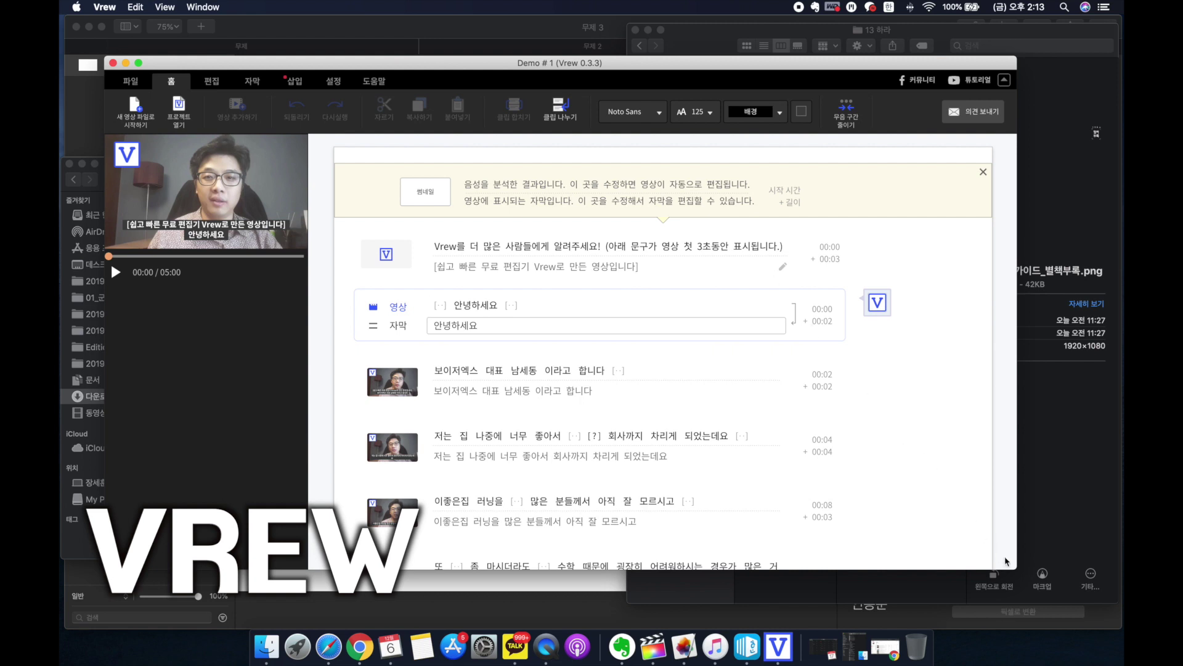
{"action": "left_click_drag", "start_coordinate": [1016, 569], "coordinate": [1062, 600]}
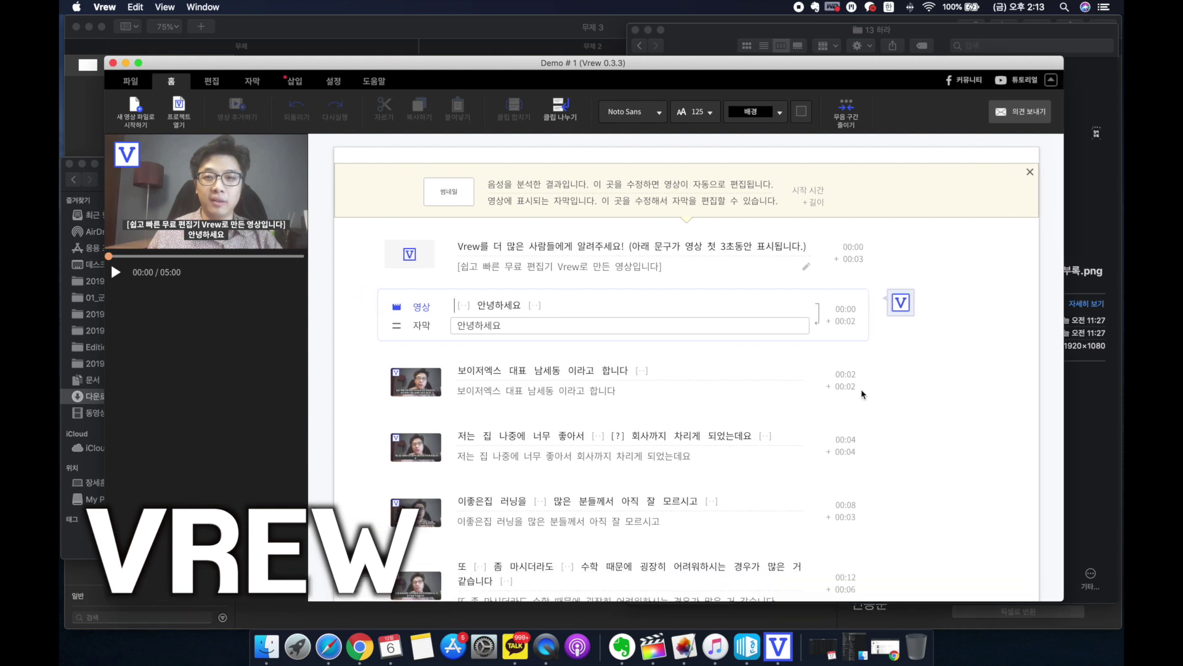
{"action": "left_click_drag", "start_coordinate": [612, 70], "coordinate": [600, 49]}
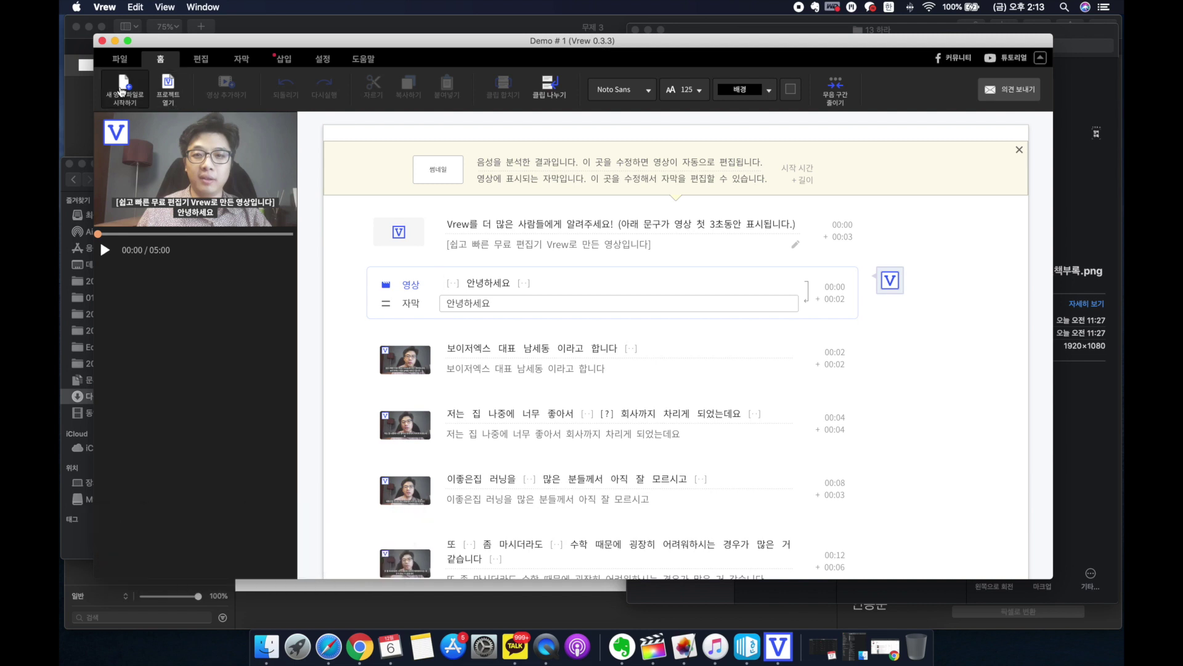
Step: Start a new project from the video file 후반 자막1.mov with Korean (한국어) as the speech recognition language
{"action": "left_click", "coordinate": [124, 92]}
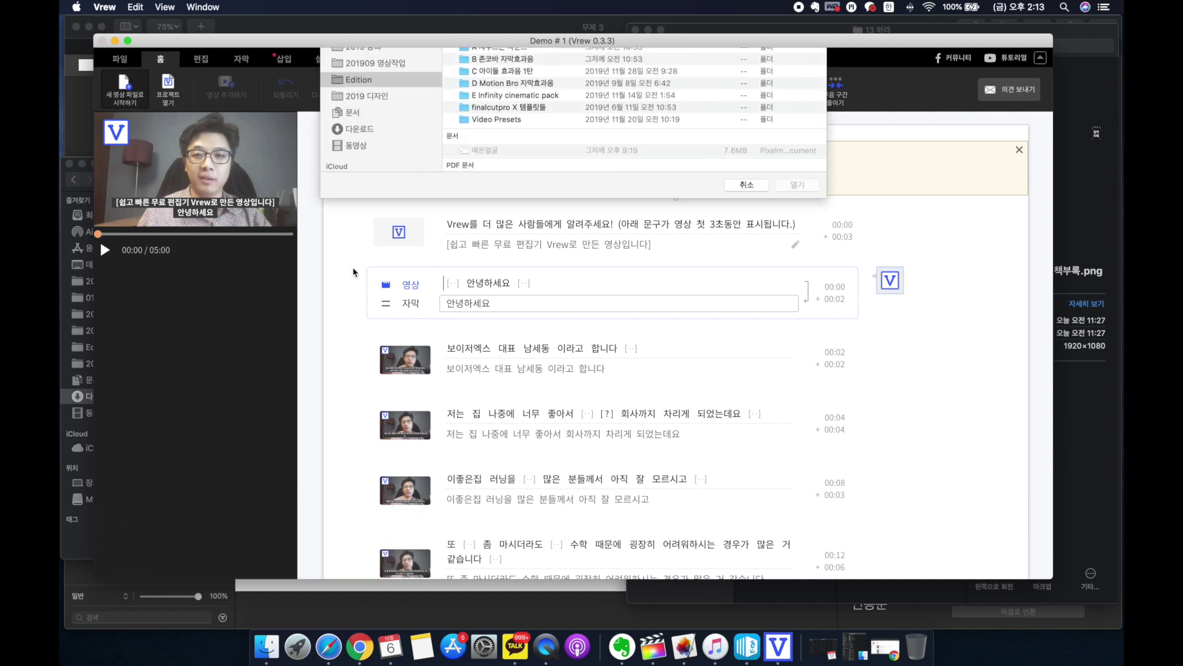
{"action": "scroll", "coordinate": [482, 258], "scroll_direction": "down", "scroll_amount": 5}
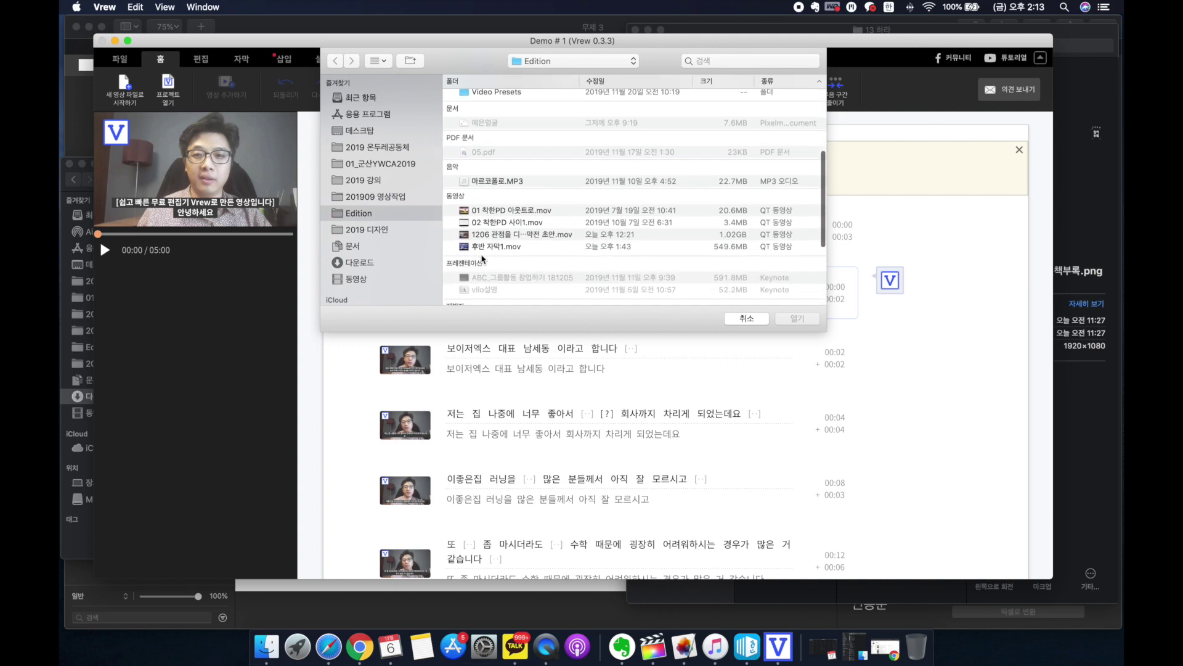
{"action": "left_click", "coordinate": [498, 246]}
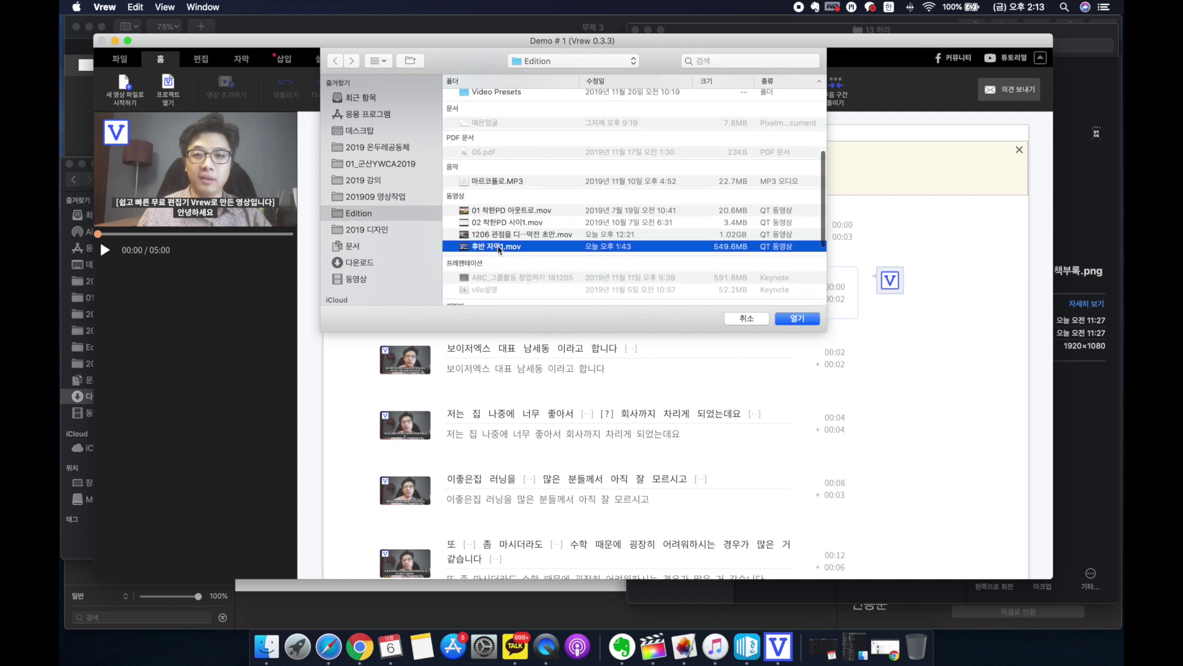
{"action": "left_click", "coordinate": [792, 318]}
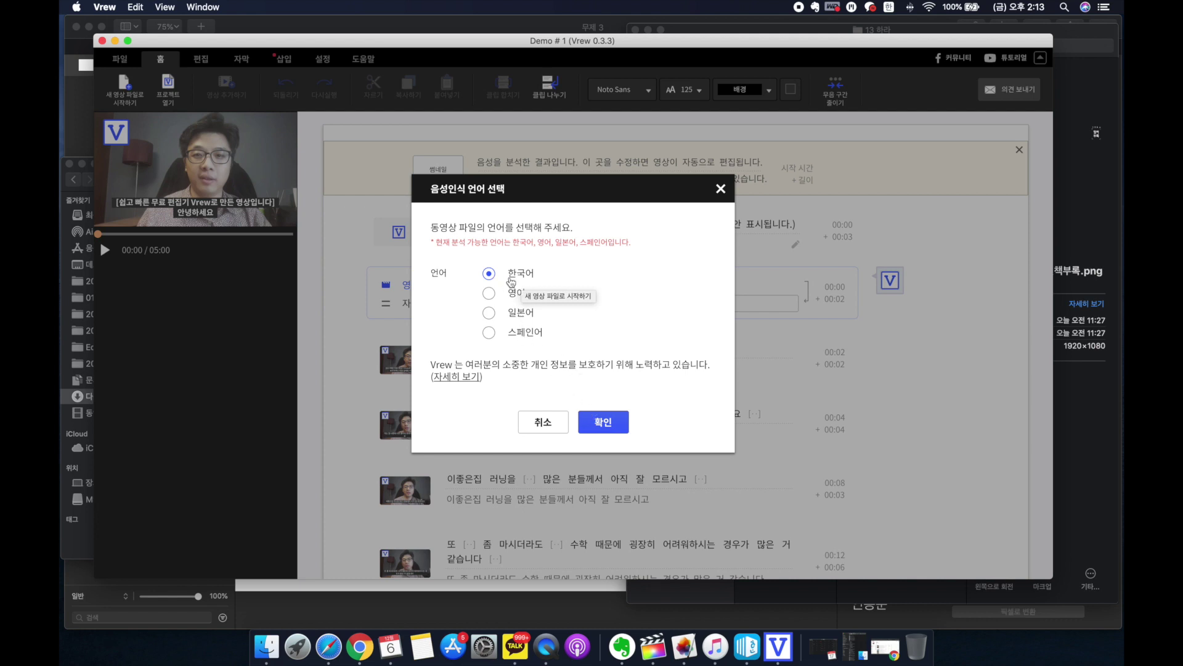
{"action": "left_click", "coordinate": [592, 422]}
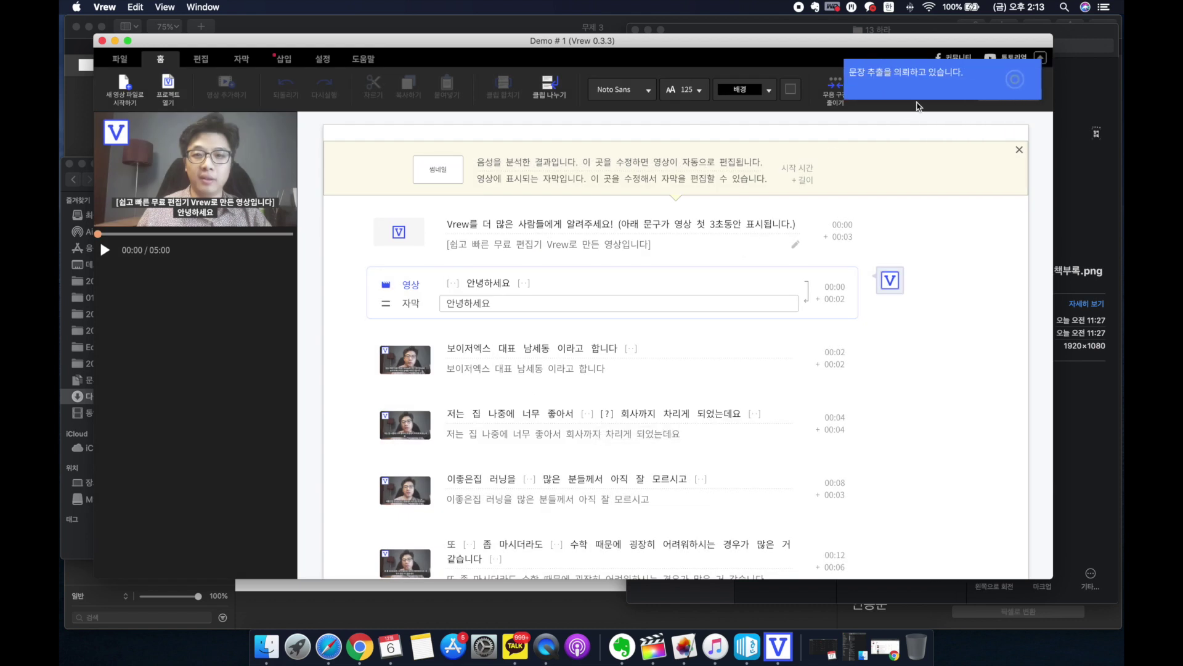
{"action": "mouse_move", "coordinate": [878, 103]}
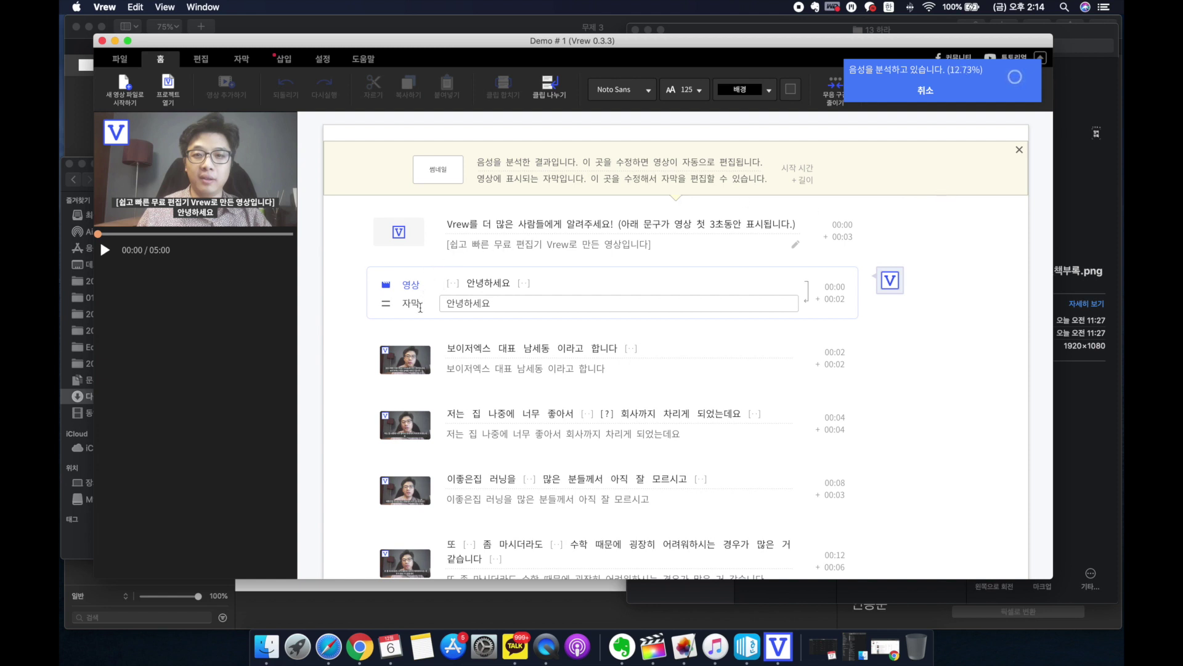
{"action": "scroll", "coordinate": [420, 307], "scroll_direction": "down", "scroll_amount": 2}
{"action": "scroll", "coordinate": [420, 307], "scroll_direction": "down", "scroll_amount": 5}
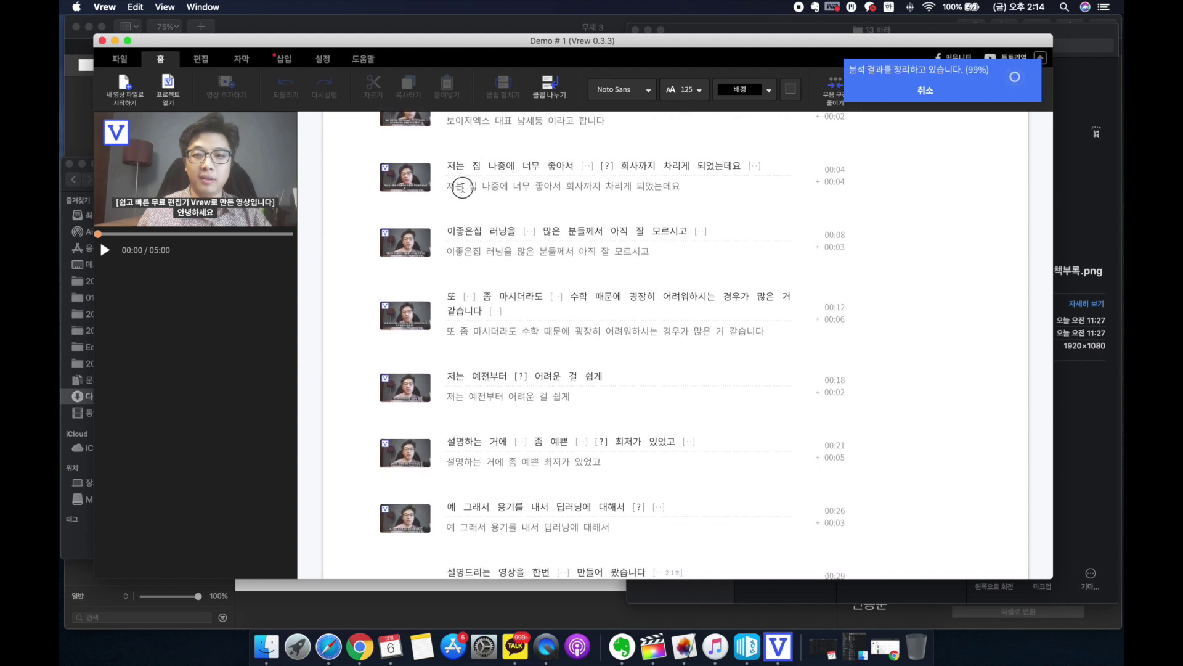
{"action": "left_click_drag", "start_coordinate": [463, 187], "coordinate": [579, 189]}
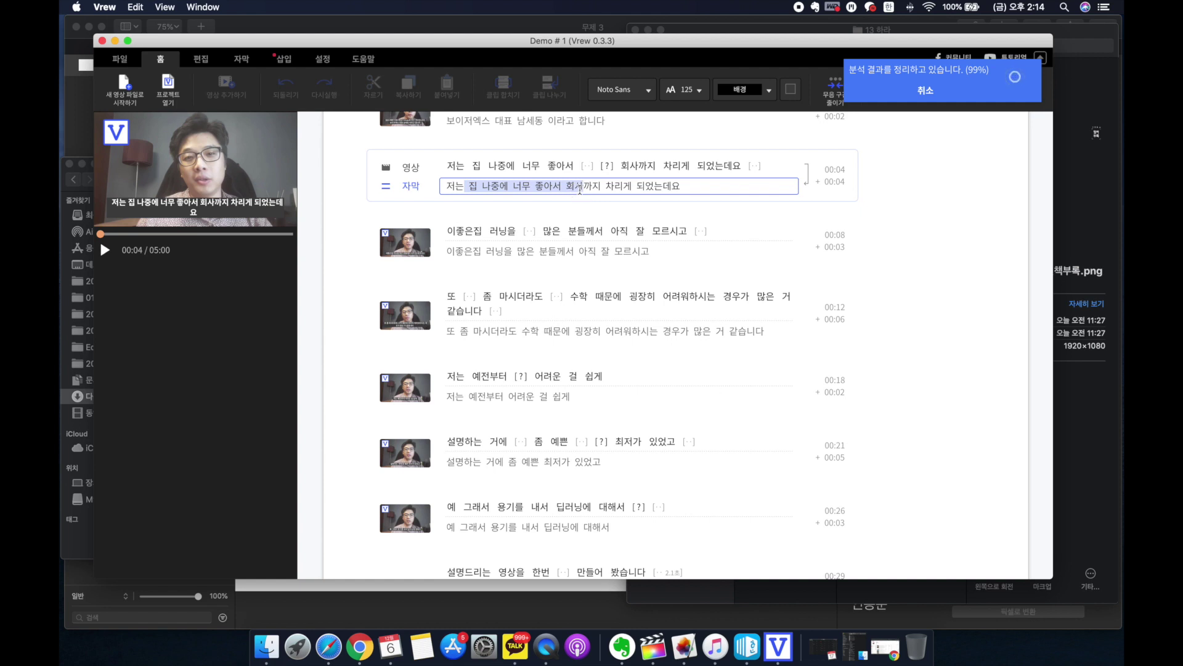
{"action": "scroll", "coordinate": [536, 228], "scroll_direction": "up", "scroll_amount": 4}
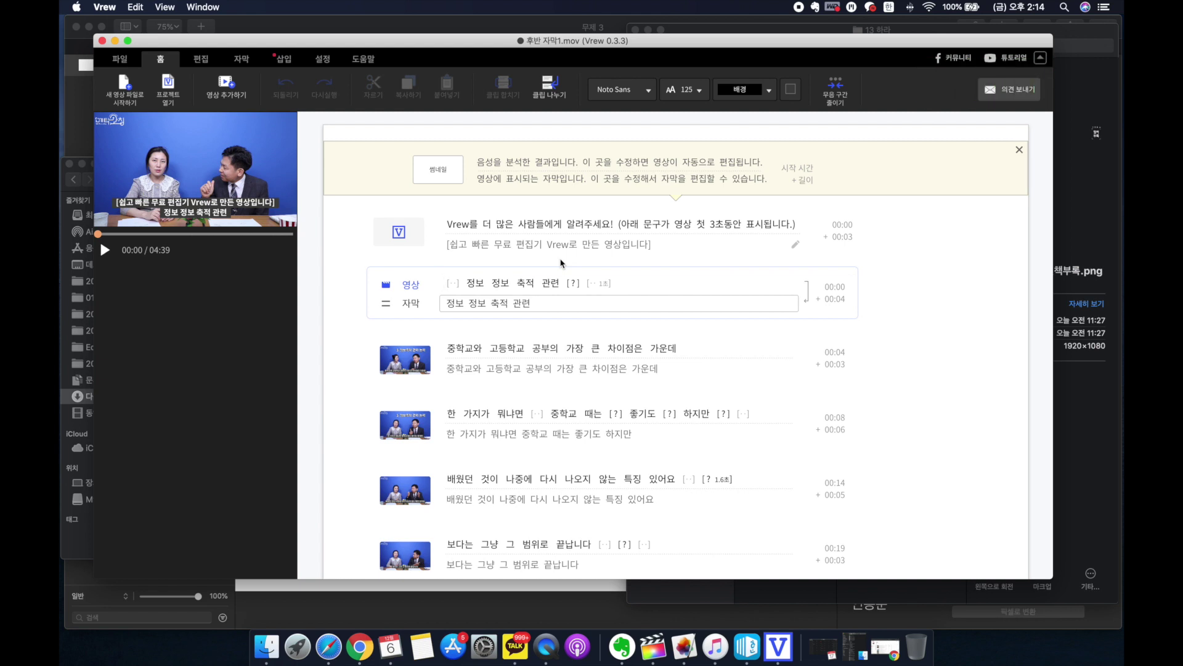
Step: Delete the Vrew promotional caption text shown during the first 3 seconds of the video
{"action": "left_click", "coordinate": [578, 245]}
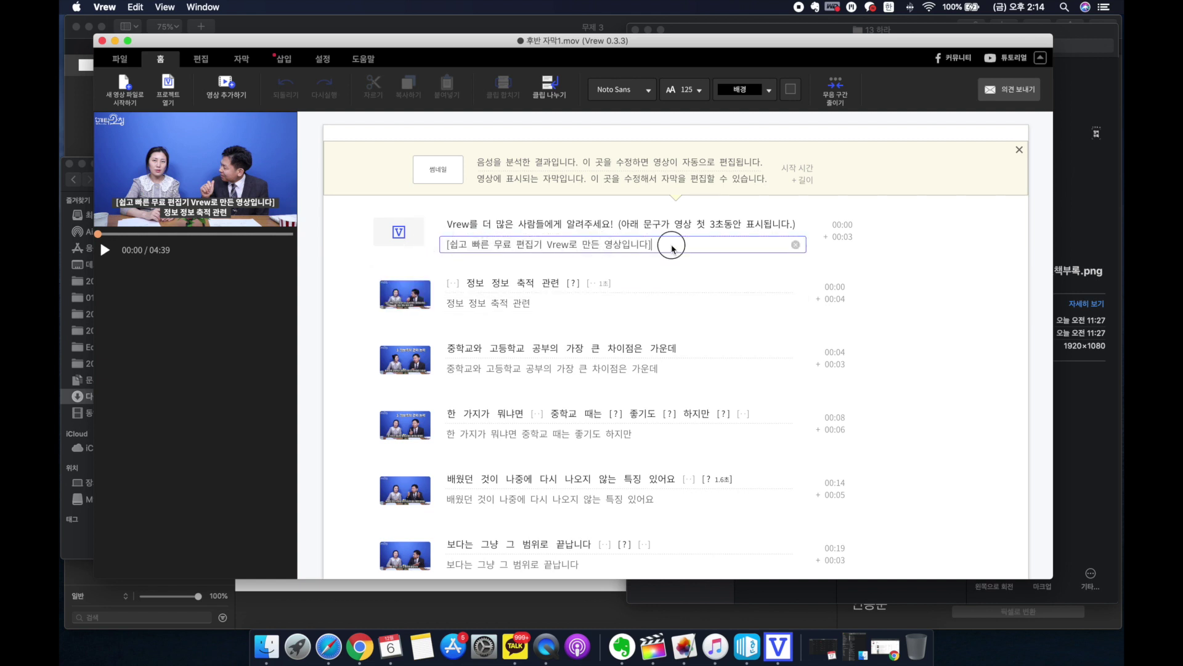
{"action": "left_click_drag", "start_coordinate": [665, 244], "coordinate": [425, 242]}
{"action": "key", "text": "BackSpace"}
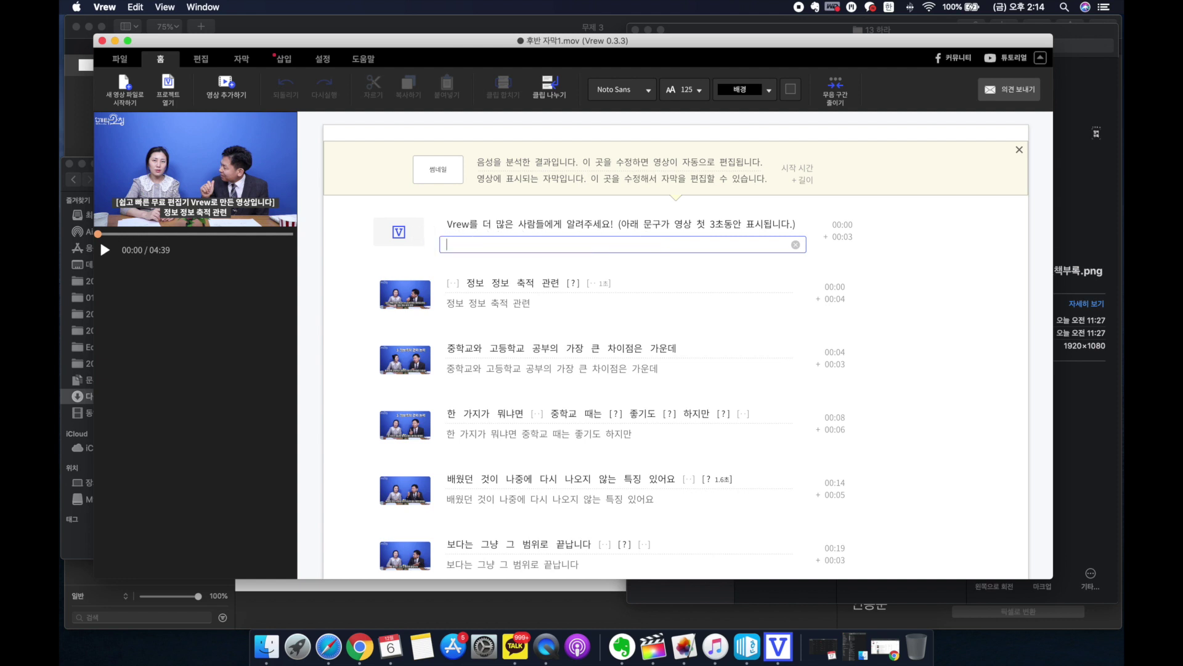
Step: Play the first clip to compare the spoken words with its recognized subtitle
{"action": "left_click", "coordinate": [452, 284]}
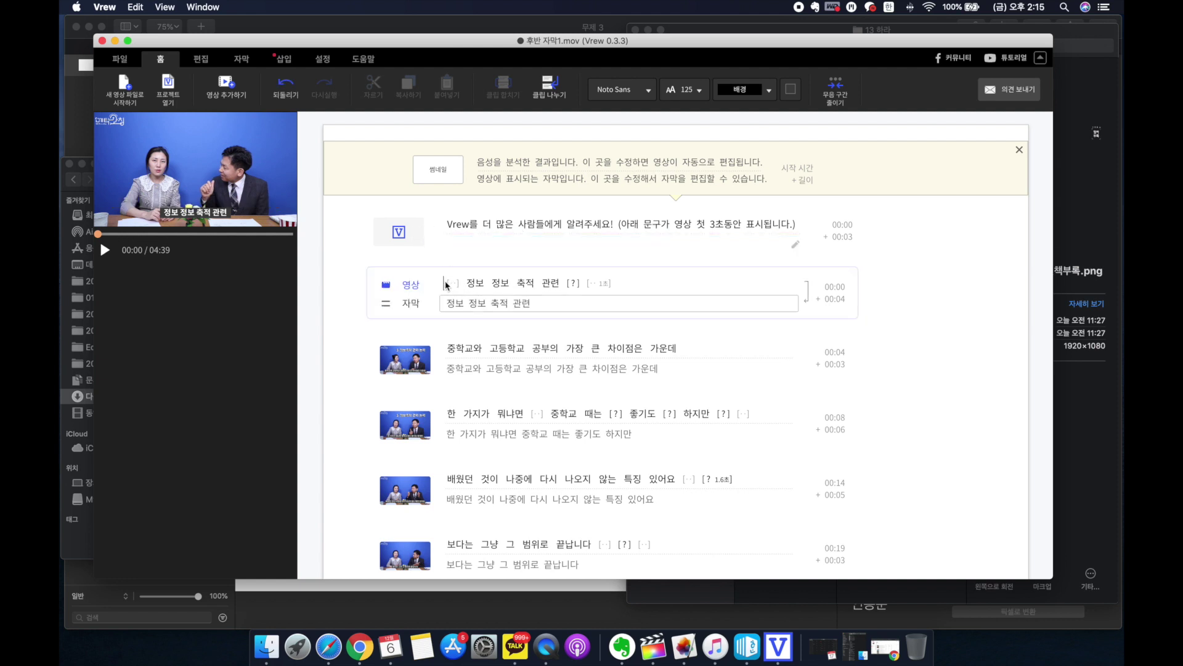
{"action": "key", "text": "space"}
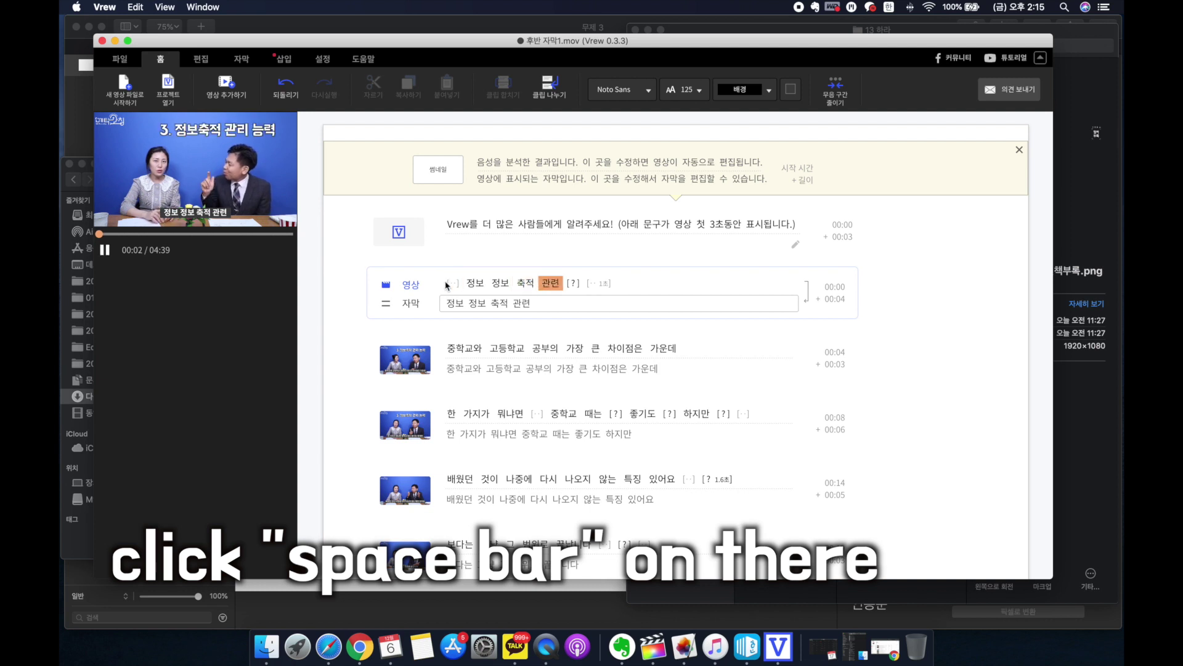
{"action": "key", "text": "space"}
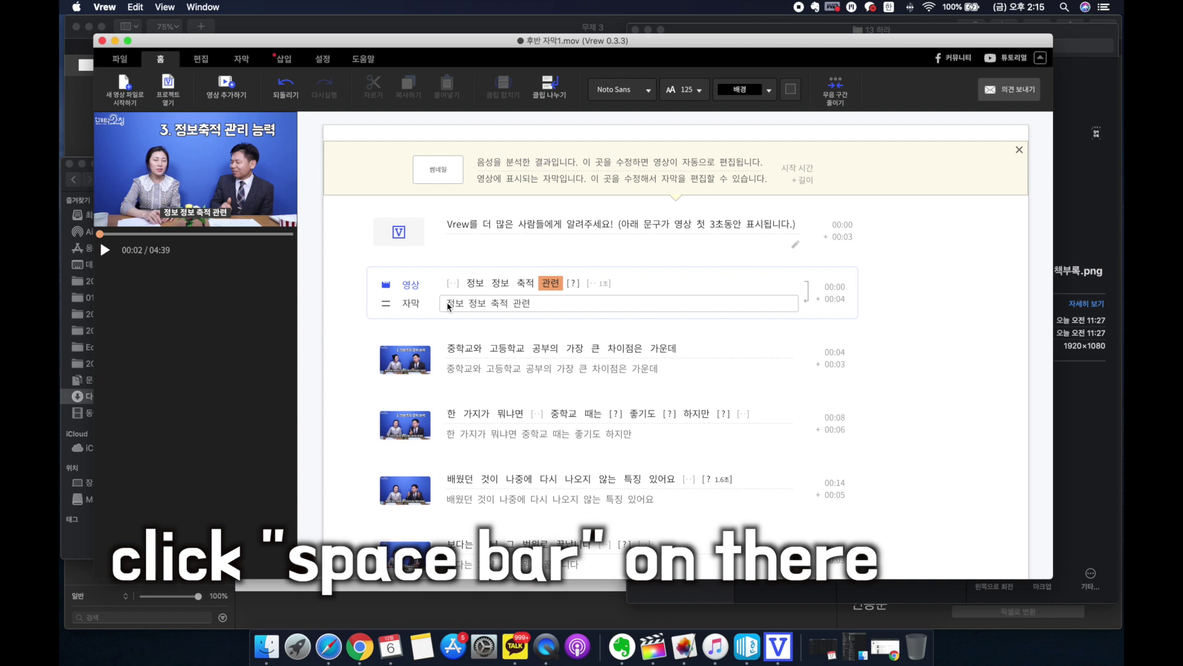
{"action": "left_click", "coordinate": [448, 304]}
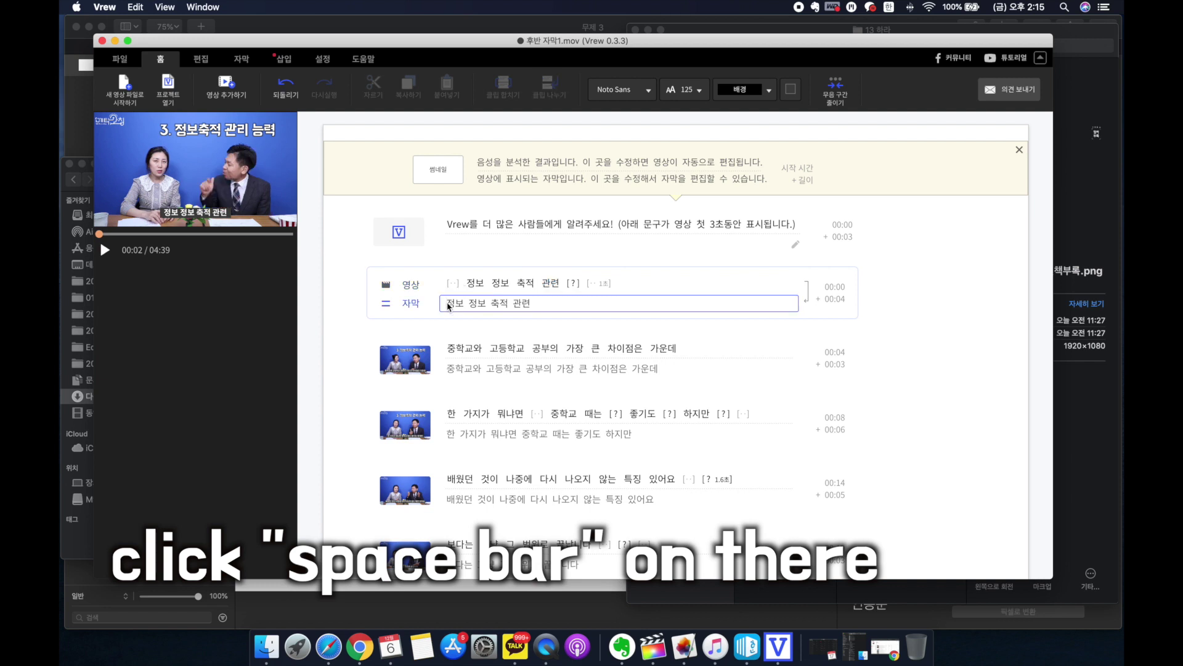
{"action": "left_click", "coordinate": [451, 292]}
{"action": "key", "text": "space"}
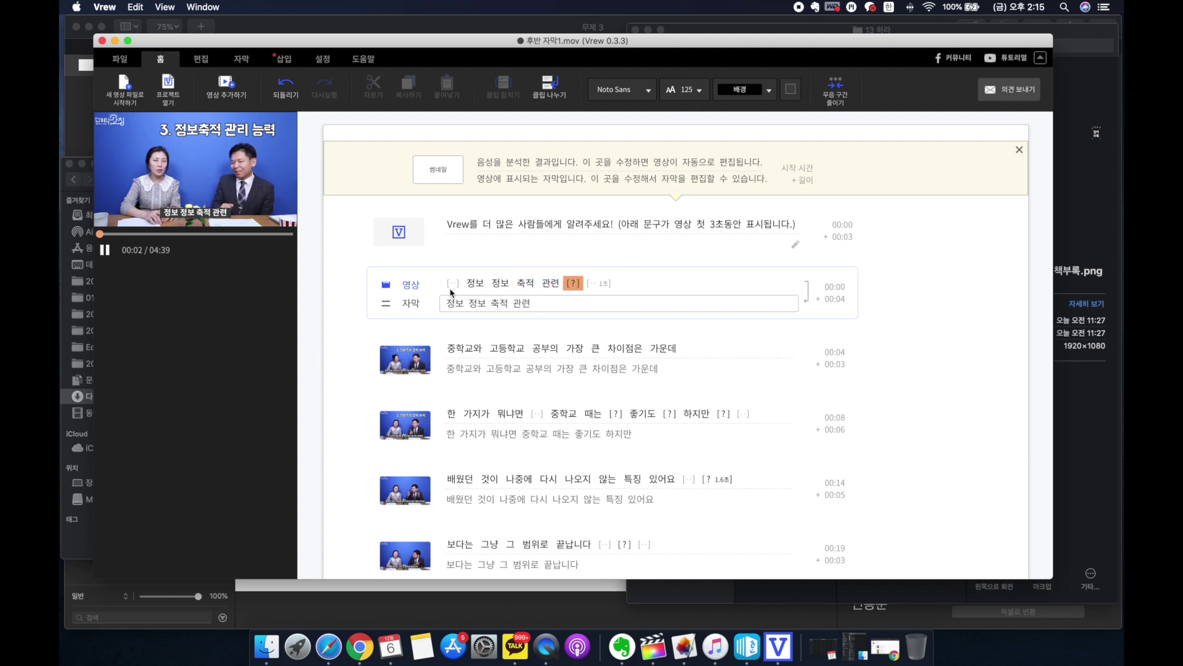
Step: Correct the first clip's subtitle to "정보축적관리능력이에요."
{"action": "left_click", "coordinate": [530, 309]}
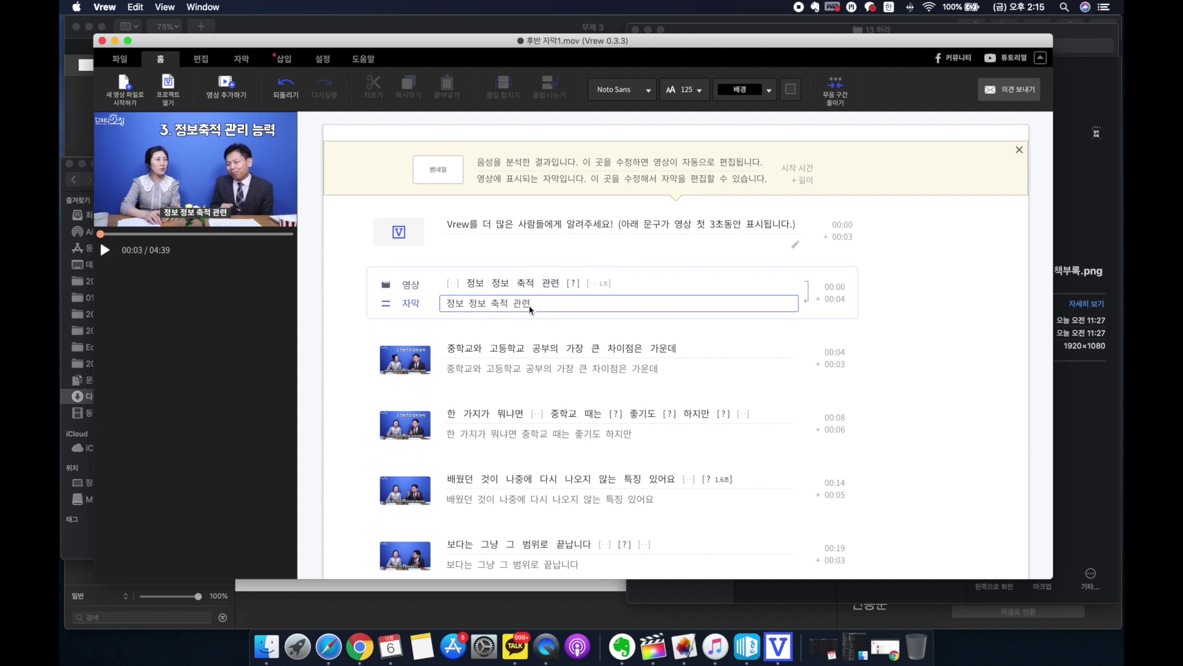
{"action": "key", "text": "BackSpace"}
{"action": "key", "text": "BackSpace"}
{"action": "key", "text": "BackSpace"}
{"action": "key", "text": "BackSpace"}
{"action": "key", "text": "BackSpace"}
{"action": "key", "text": "BackSpace"}
{"action": "key", "text": "BackSpace"}
{"action": "key", "text": "BackSpace"}
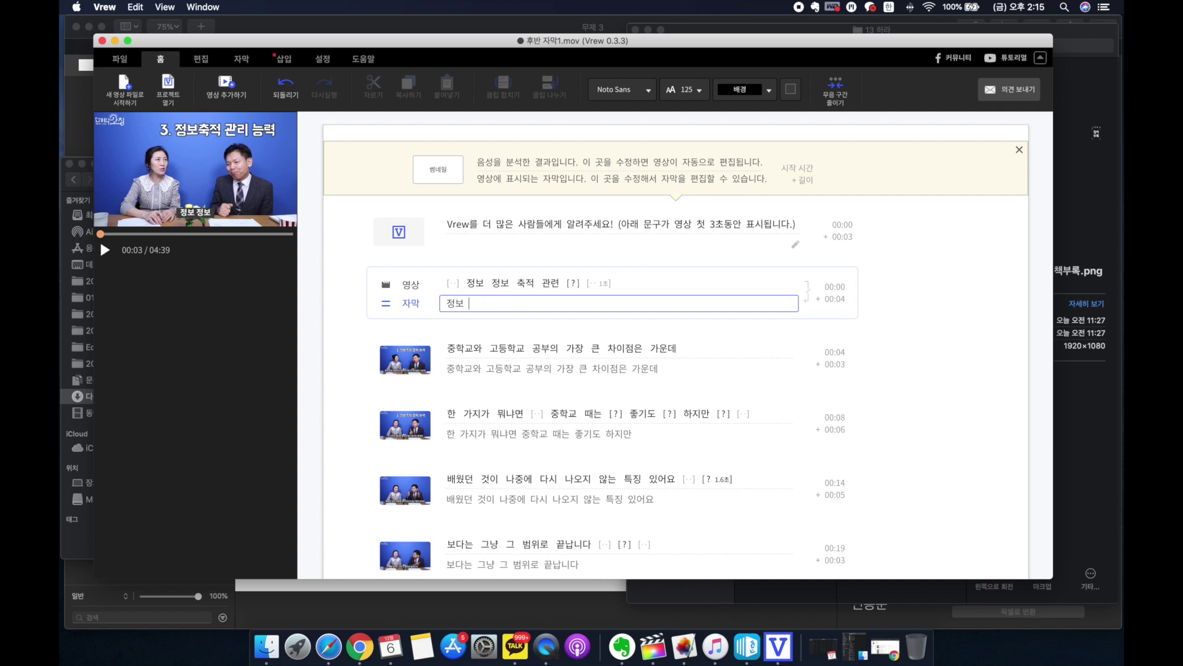
{"action": "type", "text": "축적관리능력이에요."}
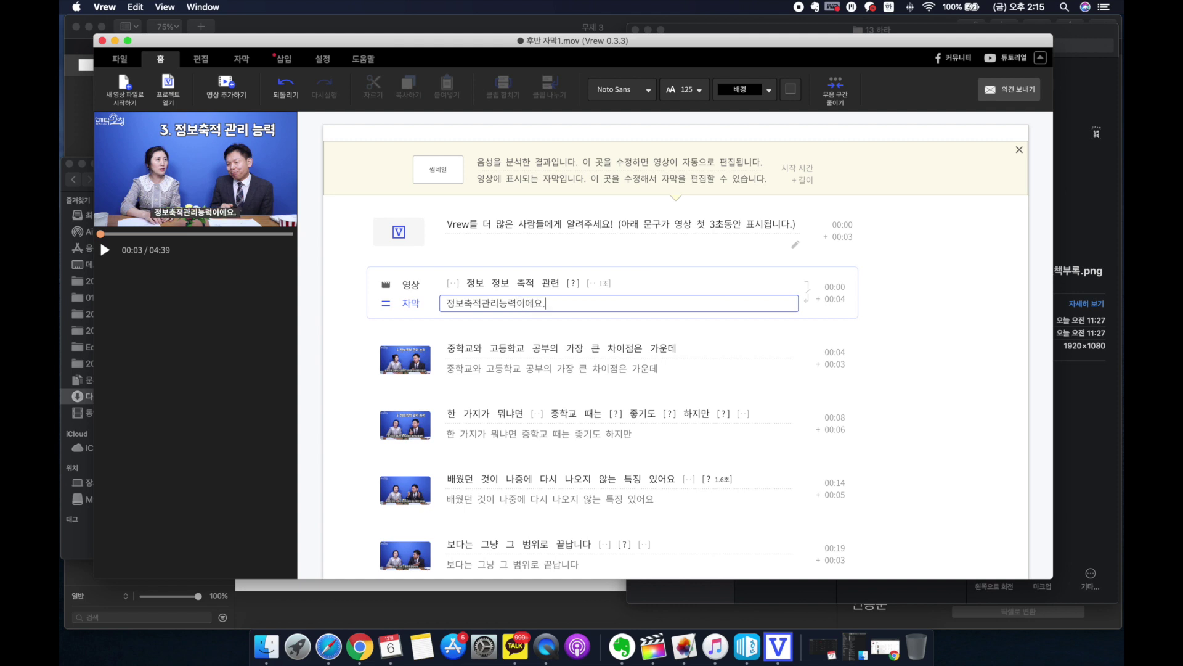
Step: Play the second clip and remove the particle 은 after 차이점 in its subtitle
{"action": "left_click", "coordinate": [449, 349]}
{"action": "key", "text": "space"}
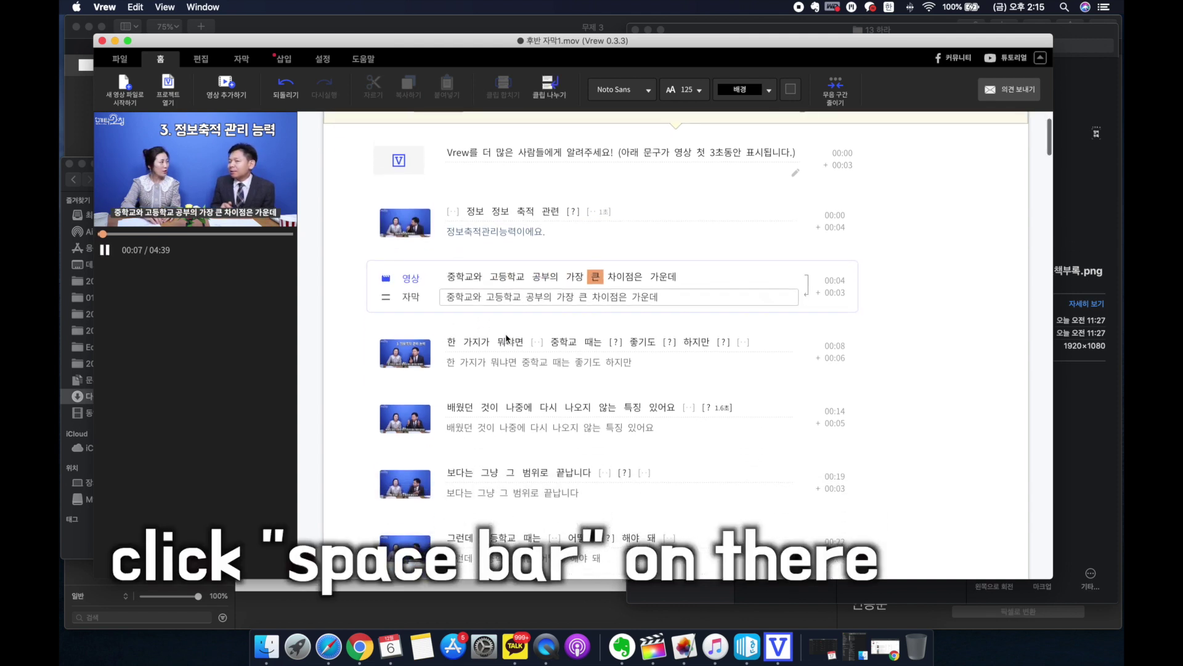
{"action": "left_click", "coordinate": [632, 288]}
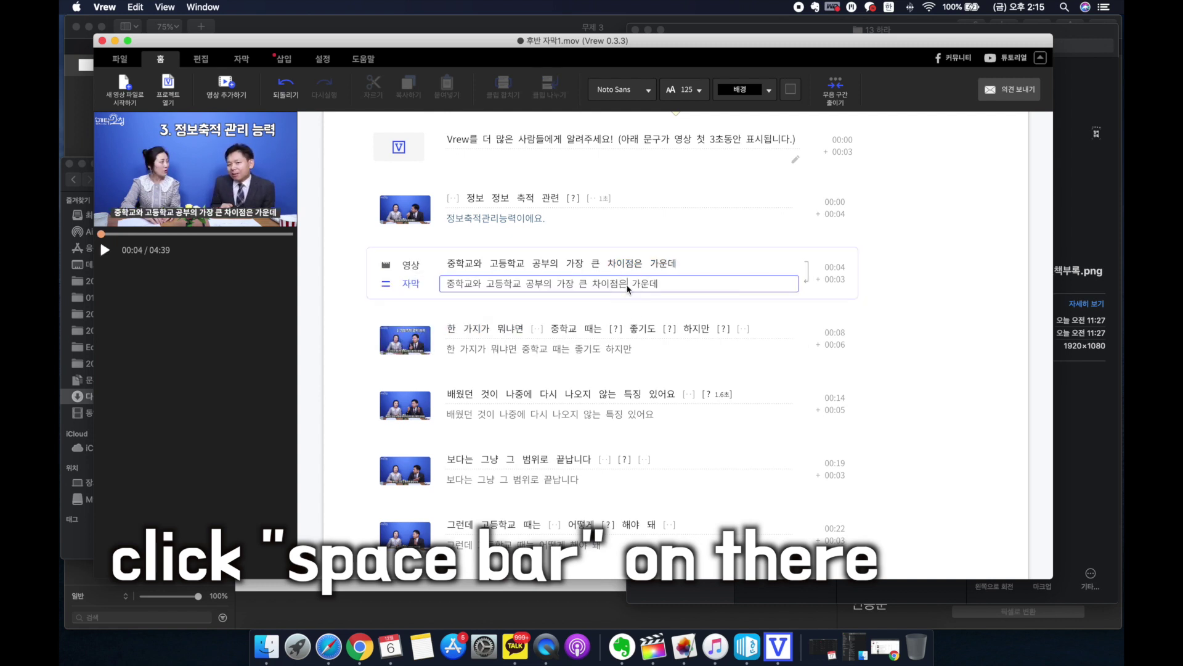
{"action": "key", "text": "BackSpace"}
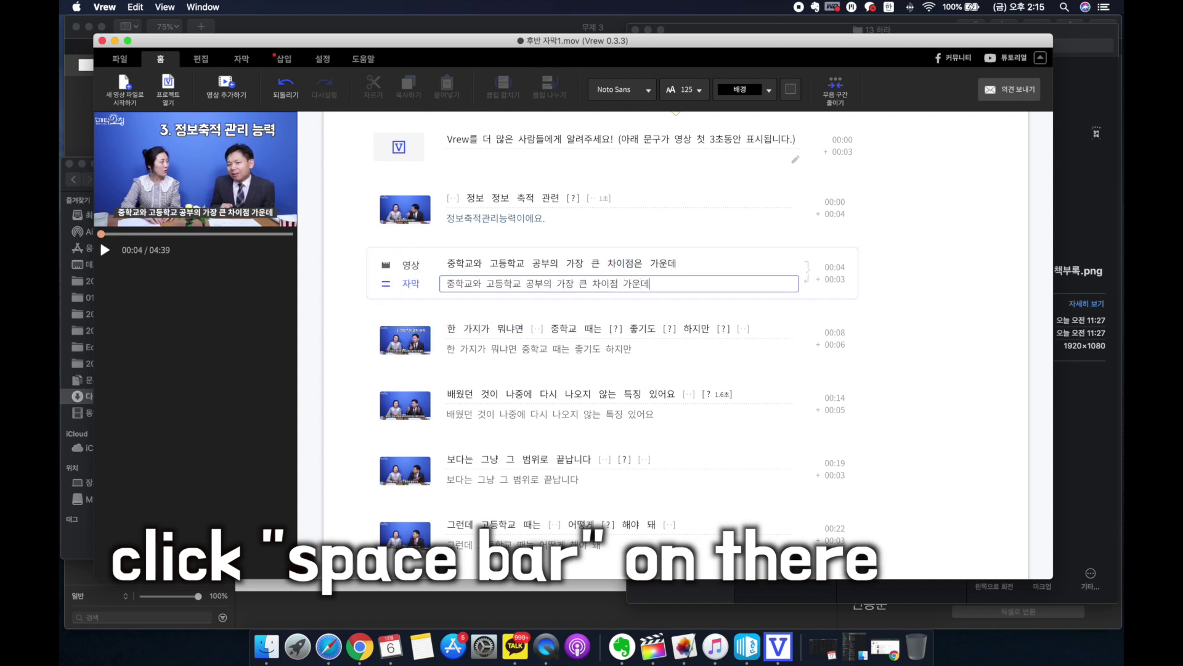
Step: Play the third clip and replace 좋기도 with "범위가 좁기도" in its subtitle
{"action": "left_click", "coordinate": [463, 332]}
{"action": "key", "text": "space"}
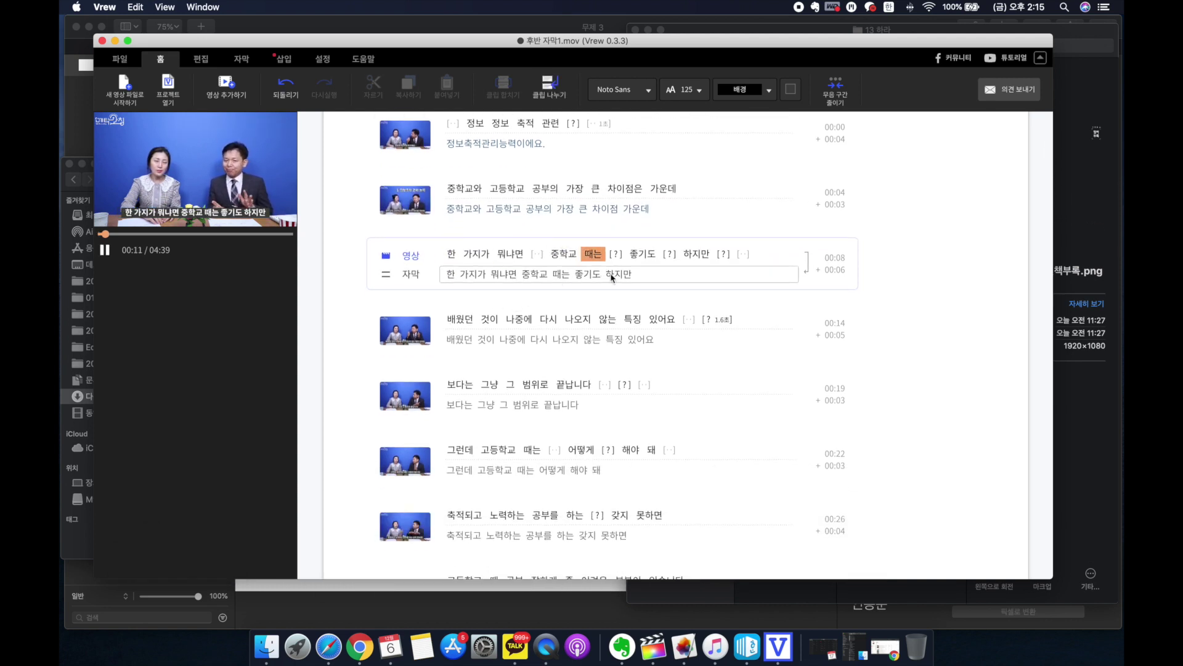
{"action": "left_click", "coordinate": [578, 278]}
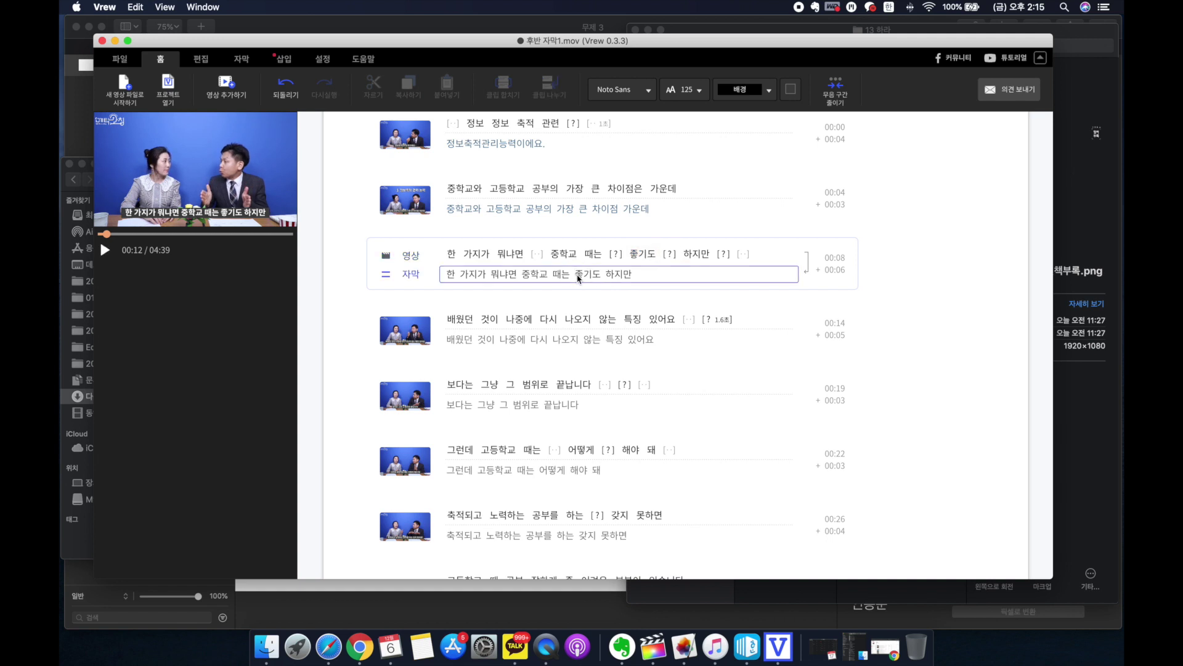
{"action": "type", "text": "범위가 조"}
{"action": "type", "text": "ㅂ기"}
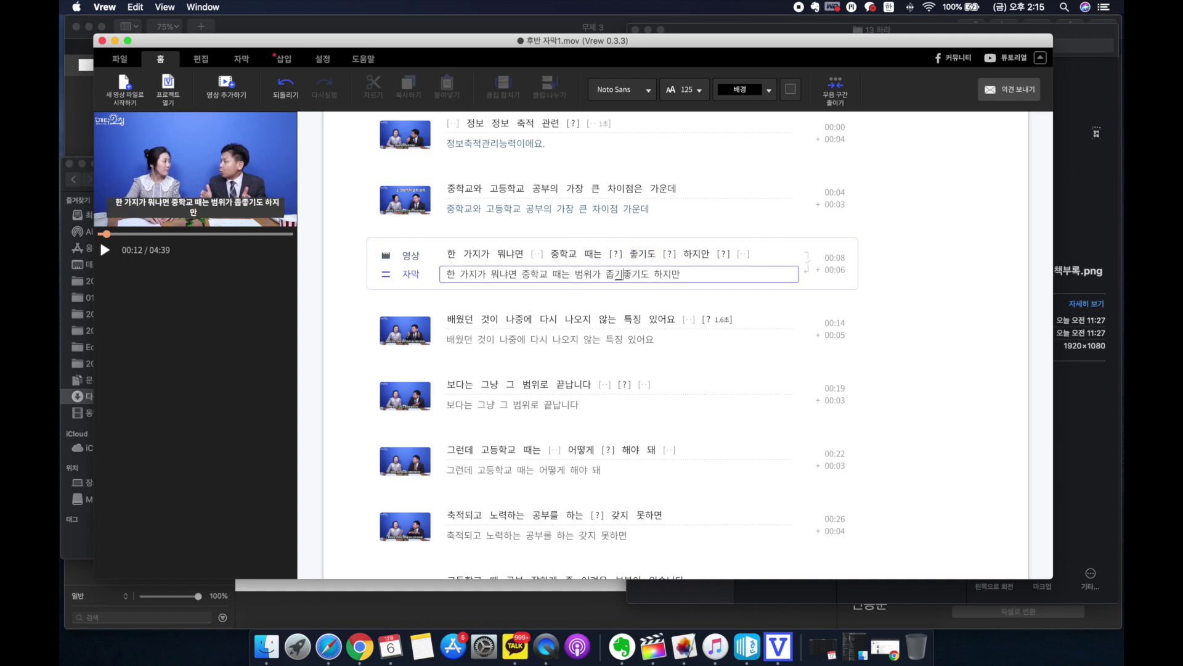
{"action": "type", "text": "도"}
{"action": "key", "text": "Delete"}
{"action": "key", "text": "Delete"}
{"action": "key", "text": "Delete"}
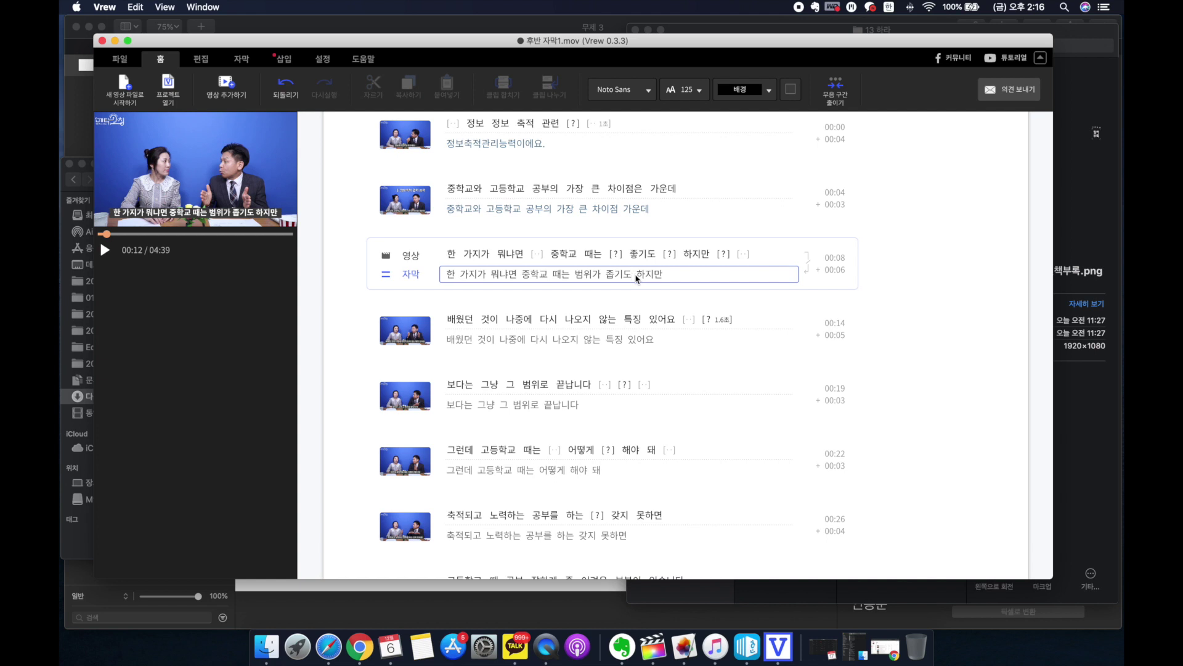
Step: Try the subtitle text styles 테두리 (outline), 배경 (background) and 기본 (basic), ending with 그림자 (shadow)
{"action": "left_click", "coordinate": [240, 63]}
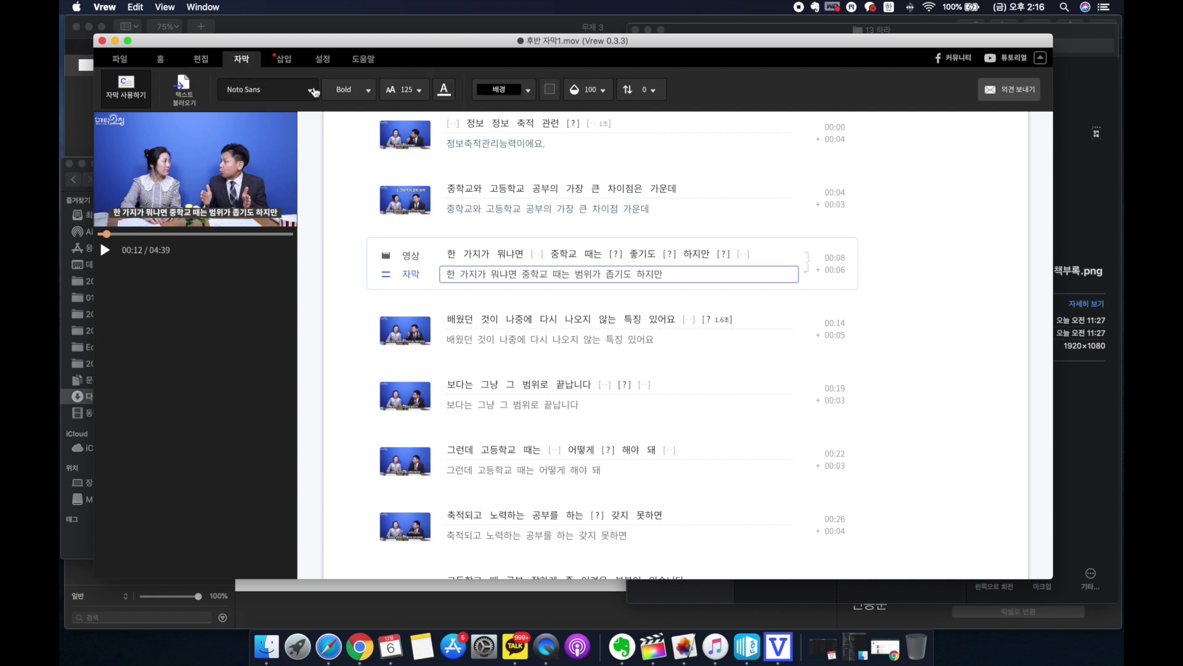
{"action": "left_click", "coordinate": [529, 92]}
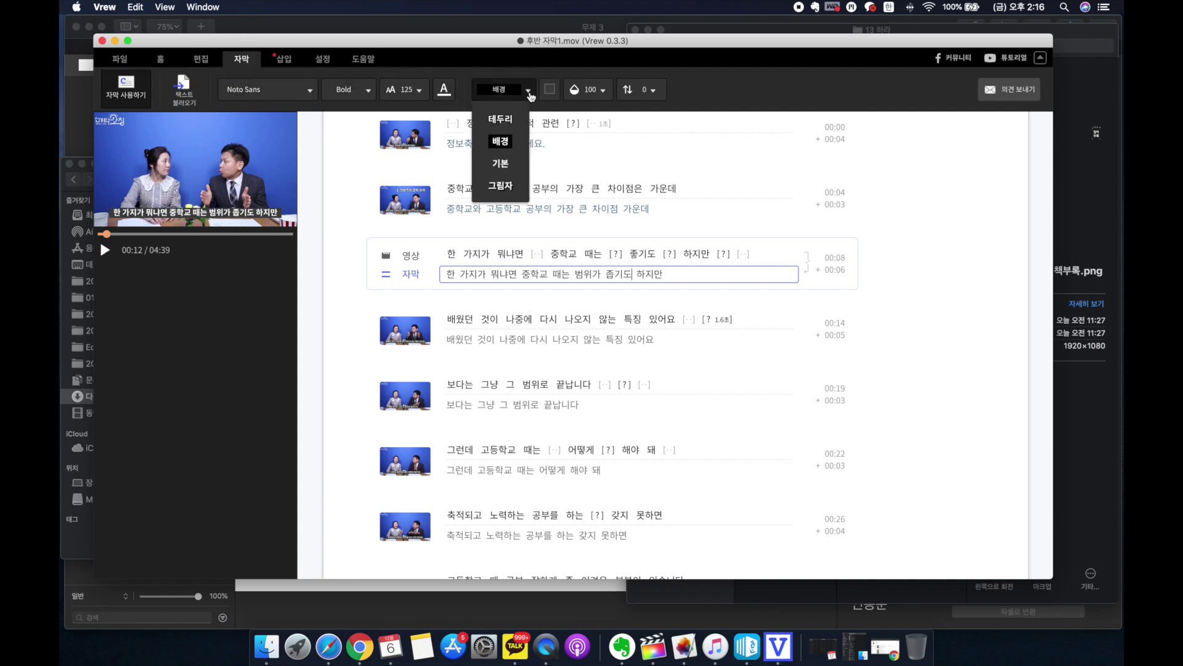
{"action": "left_click", "coordinate": [508, 119]}
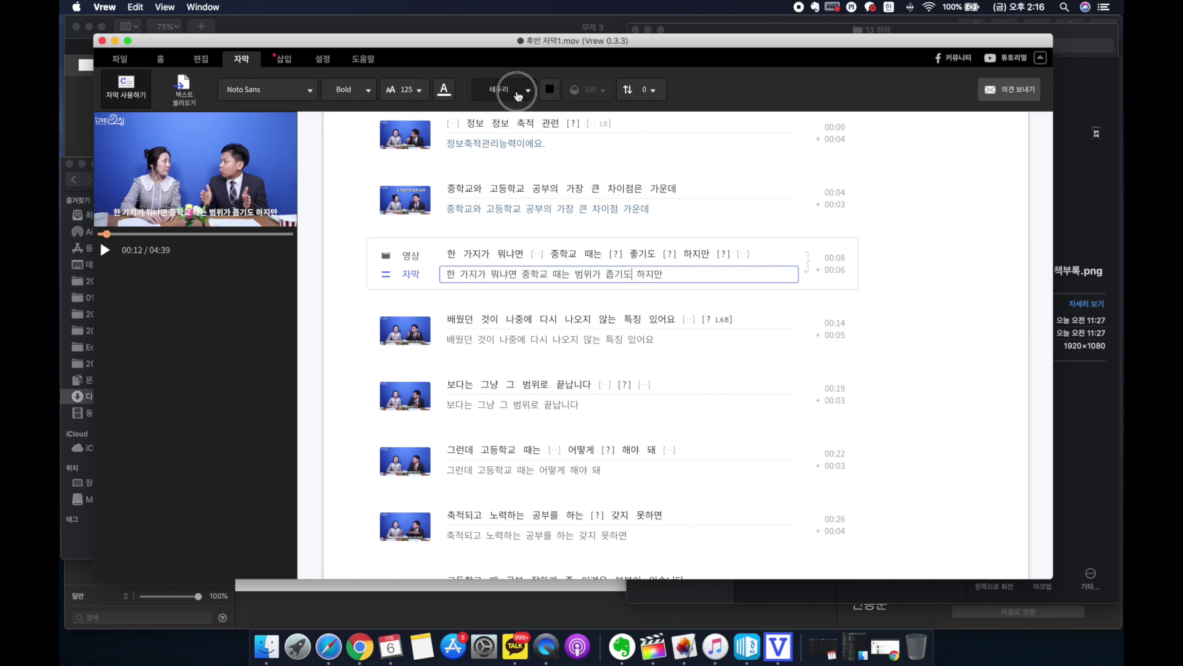
{"action": "left_click", "coordinate": [528, 90]}
{"action": "left_click", "coordinate": [501, 139]}
{"action": "left_click", "coordinate": [534, 91]}
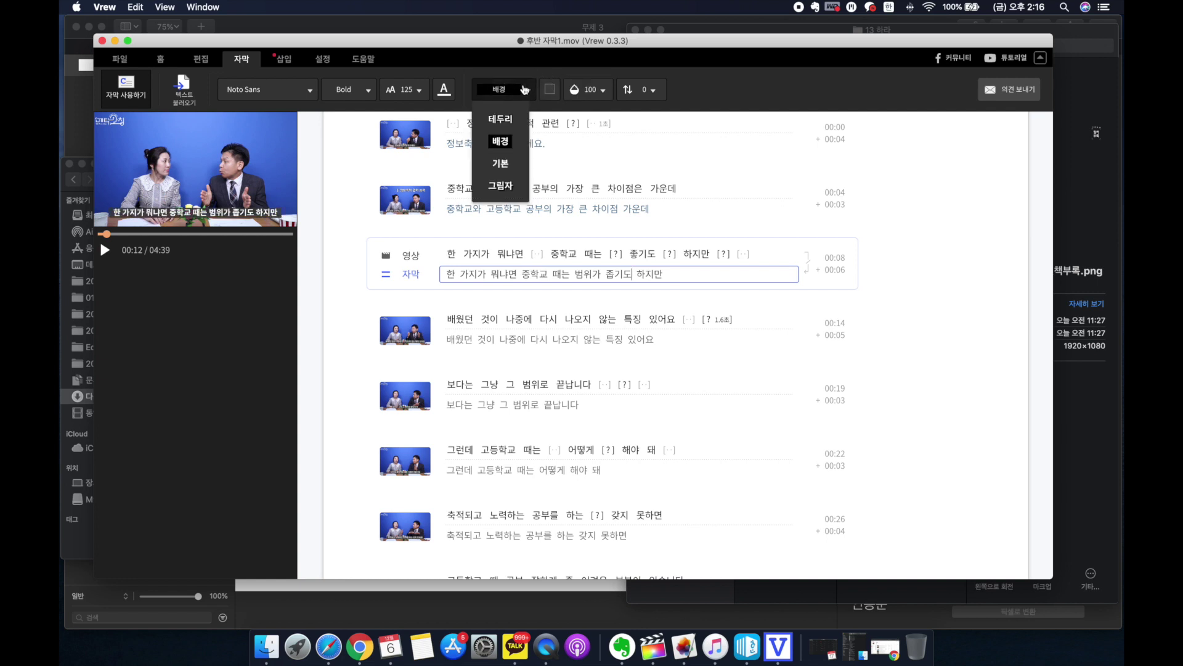
{"action": "left_click", "coordinate": [500, 163]}
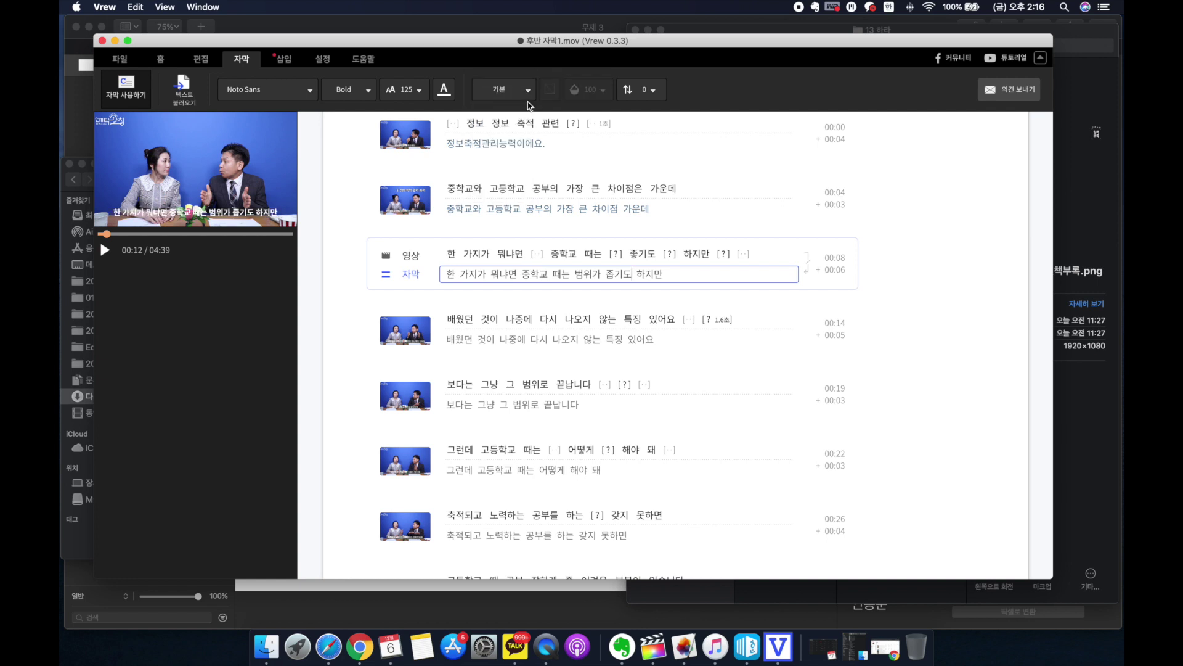
{"action": "left_click", "coordinate": [529, 92]}
{"action": "left_click", "coordinate": [504, 185]}
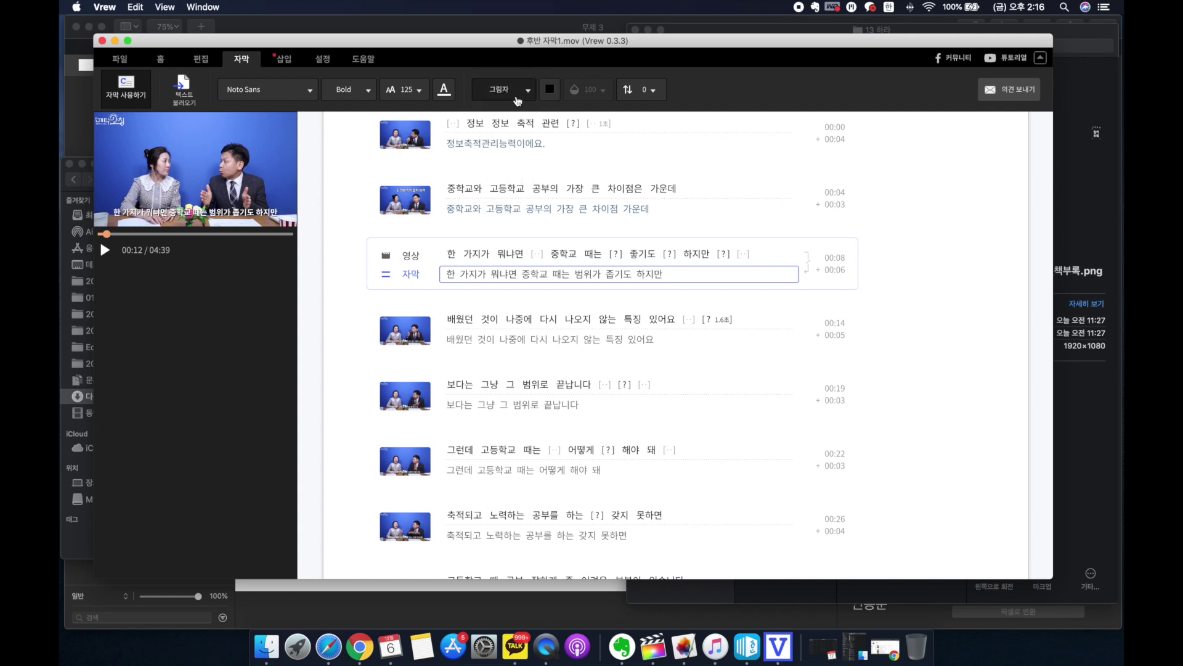
Step: Set the subtitle text style to 배경 (background)
{"action": "left_click", "coordinate": [520, 91]}
{"action": "left_click", "coordinate": [501, 141]}
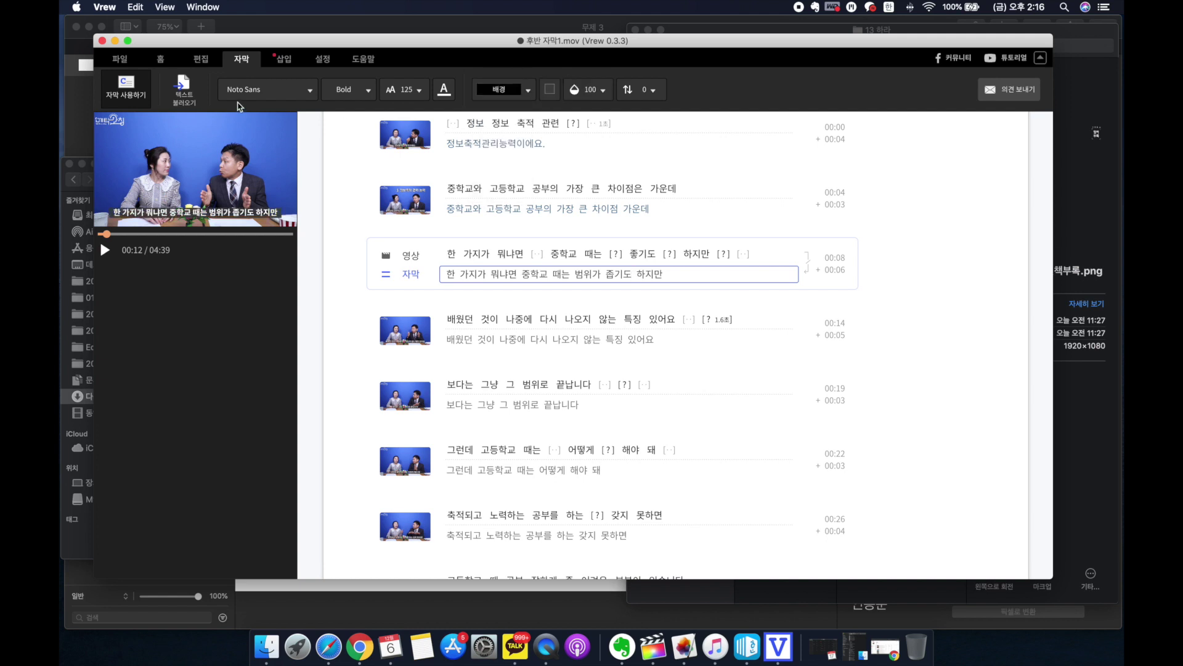
Step: Examine the formats other than video to which the subtitled project can be exported
{"action": "left_click", "coordinate": [128, 64]}
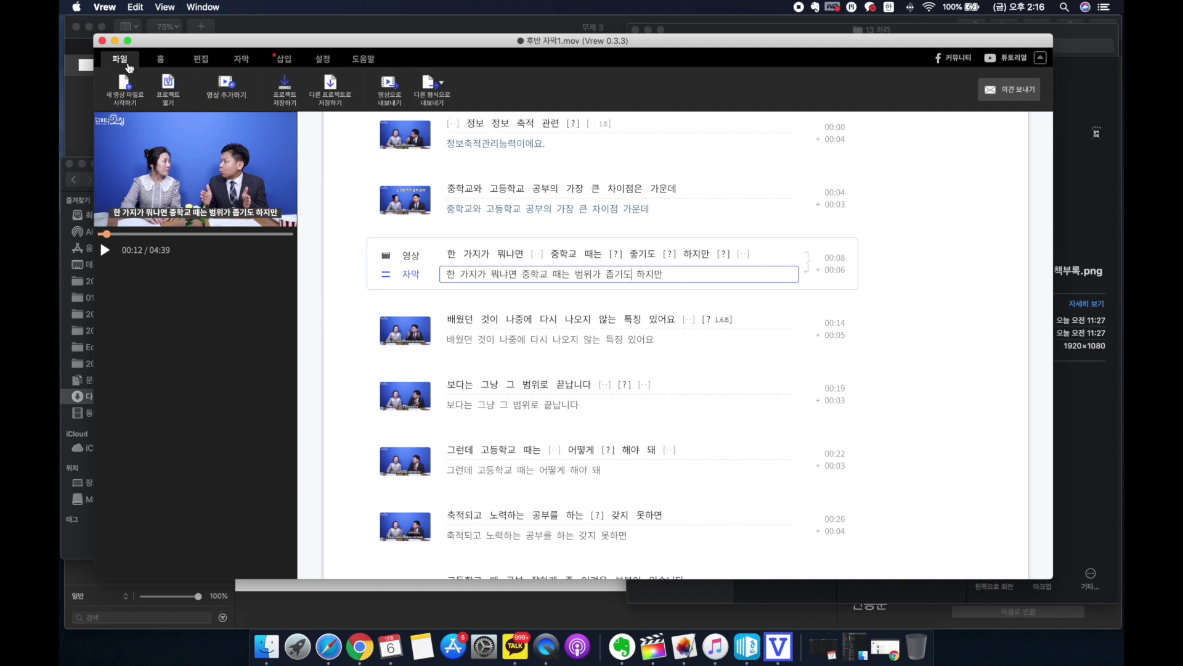
{"action": "left_click", "coordinate": [441, 93]}
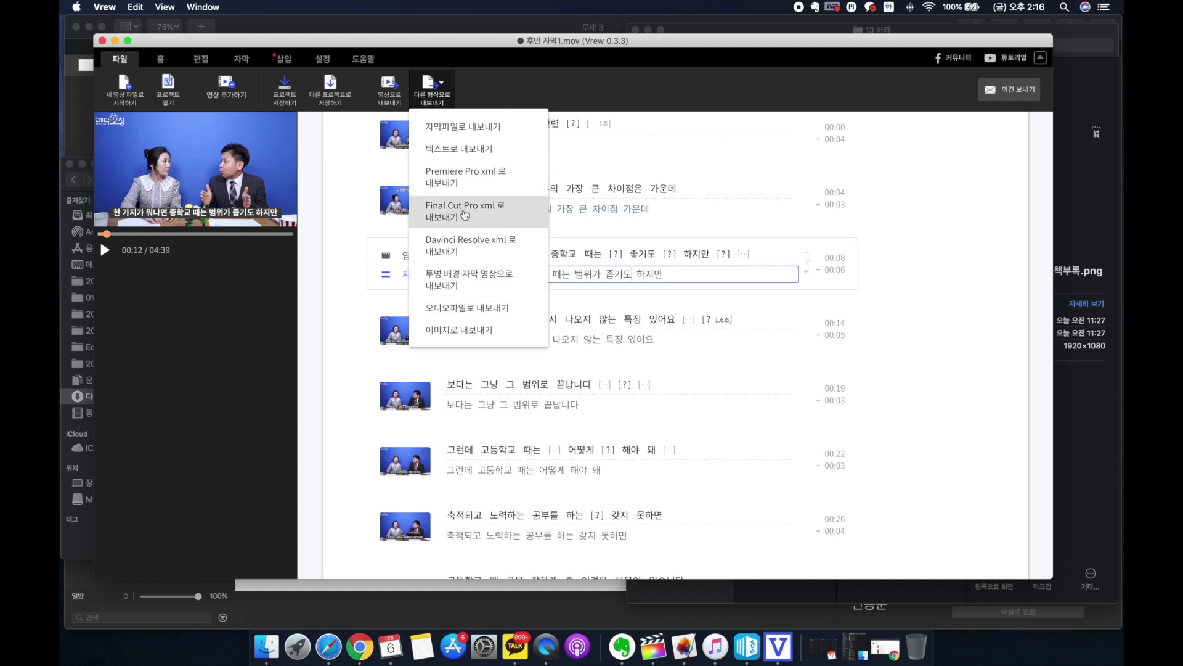
{"action": "left_click", "coordinate": [582, 105]}
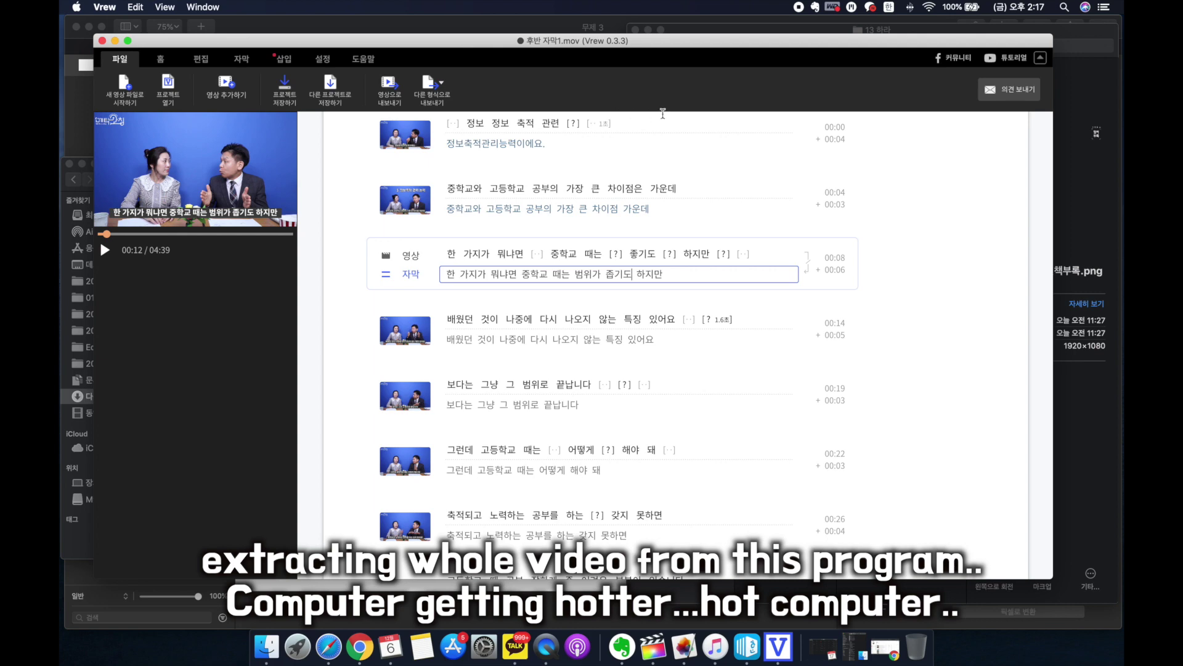
{"action": "scroll", "coordinate": [672, 151], "scroll_direction": "down", "scroll_amount": 5}
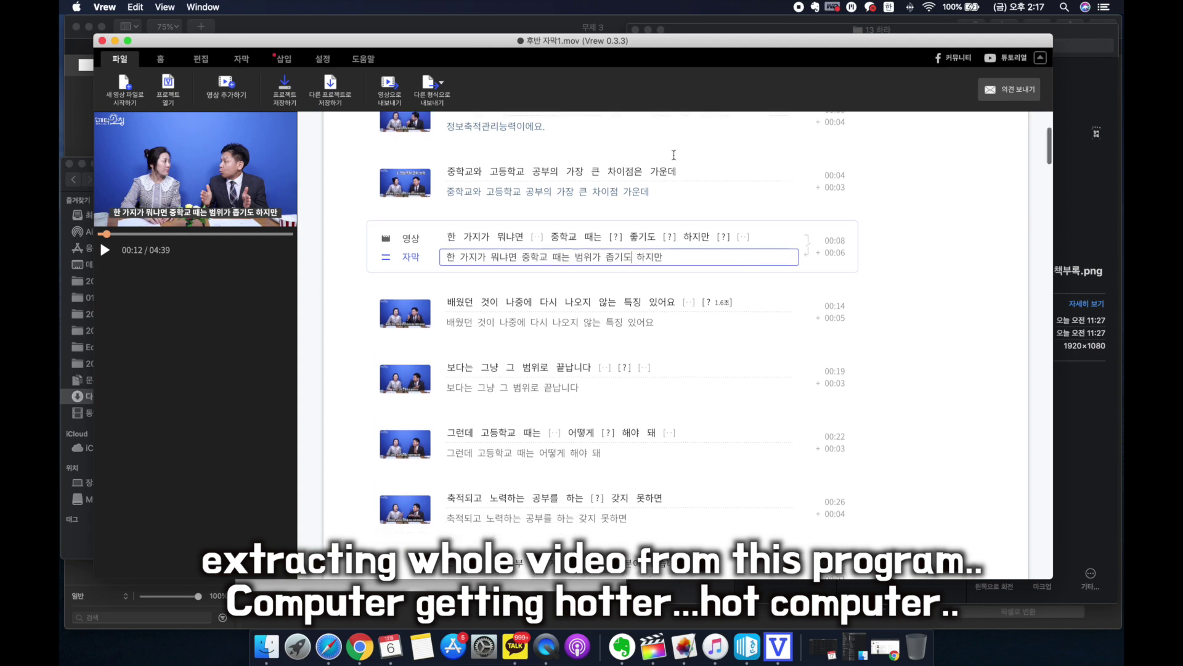
{"action": "scroll", "coordinate": [673, 155], "scroll_direction": "down", "scroll_amount": 3}
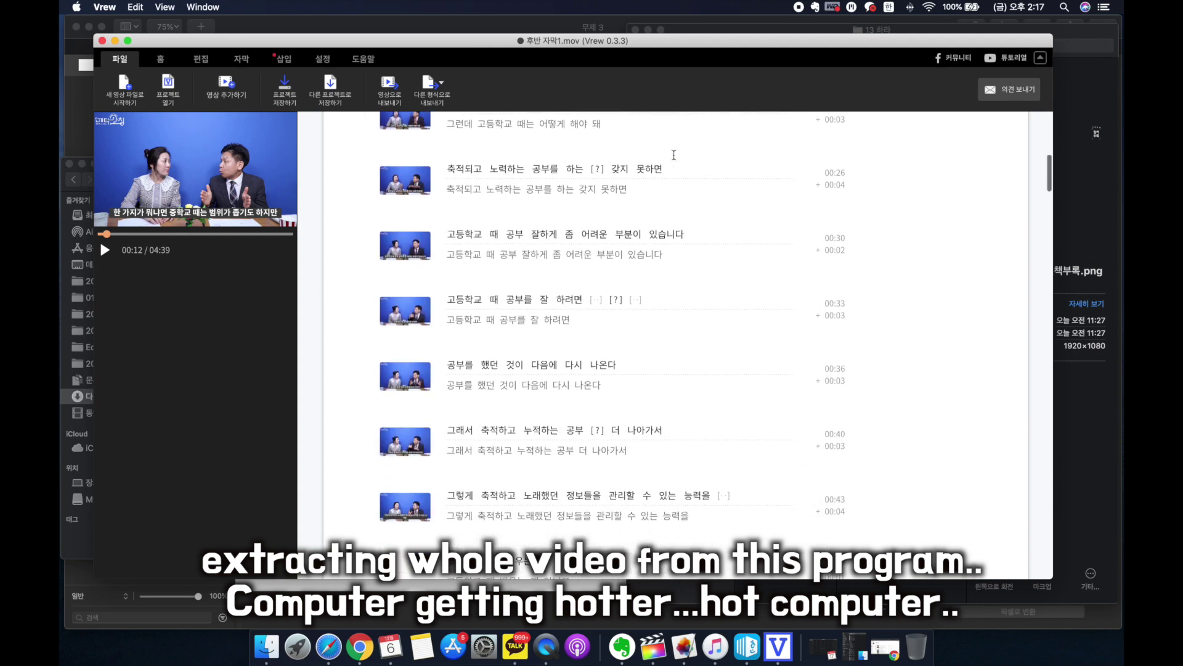
{"action": "scroll", "coordinate": [673, 155], "scroll_direction": "up", "scroll_amount": 2}
{"action": "scroll", "coordinate": [674, 155], "scroll_direction": "up", "scroll_amount": 9}
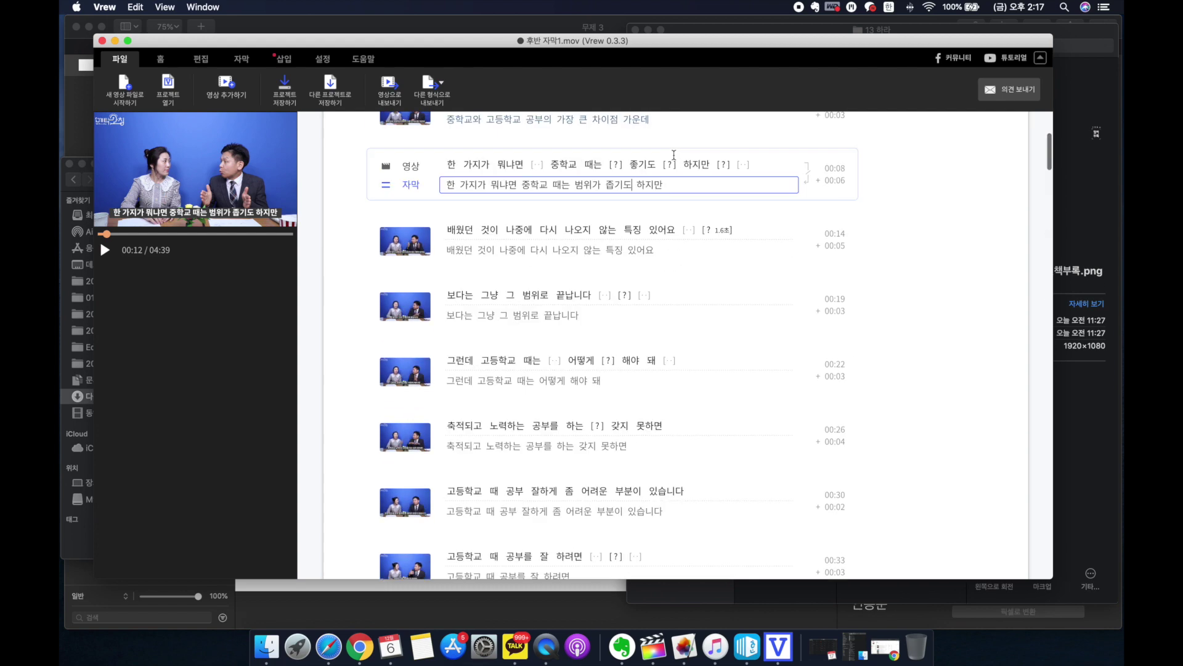